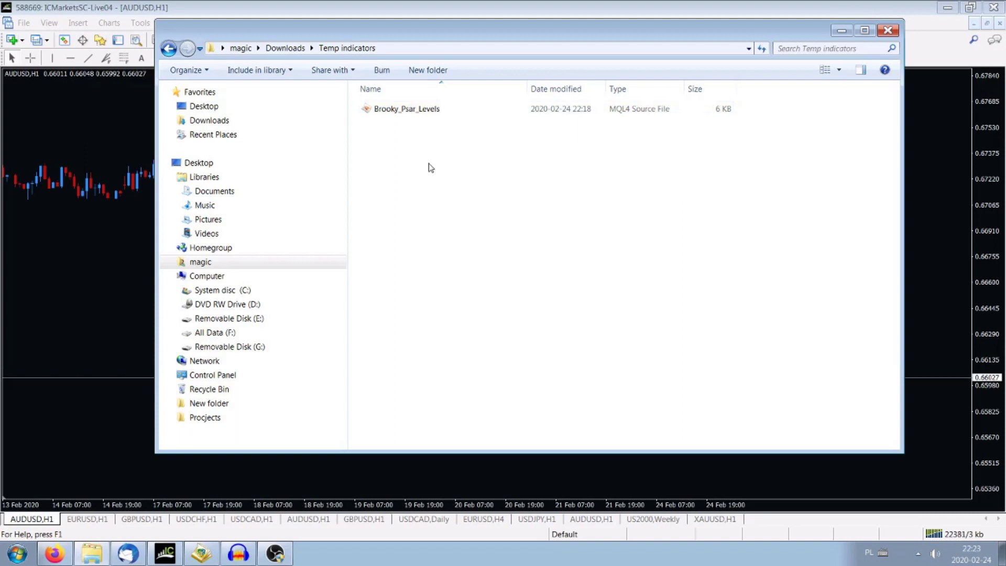
Minimize the Temp indicators Explorer window to reveal the AUDUSD H1 chart and open MetaTrader's File menu.
{"action": "left_click", "coordinate": [837, 32]}
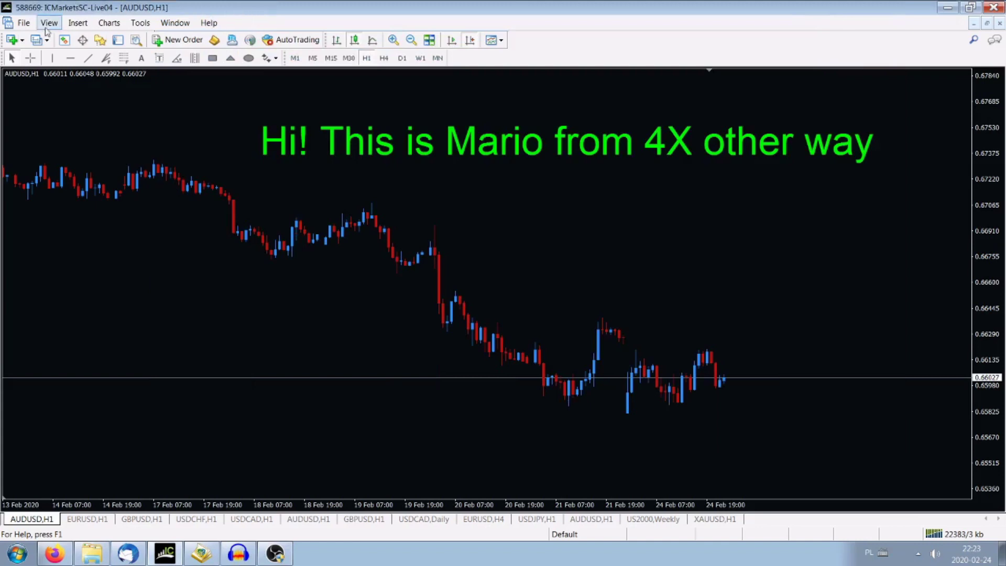
{"action": "left_click", "coordinate": [23, 25]}
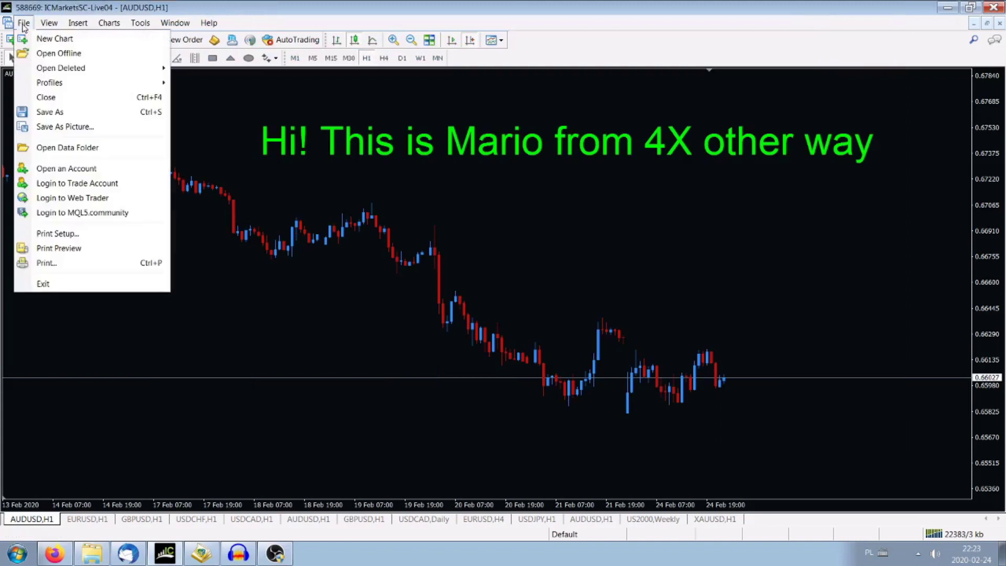
Open MetaTrader's data folder and go into MQL4\Indicators in Explorer.
{"action": "left_click", "coordinate": [57, 148]}
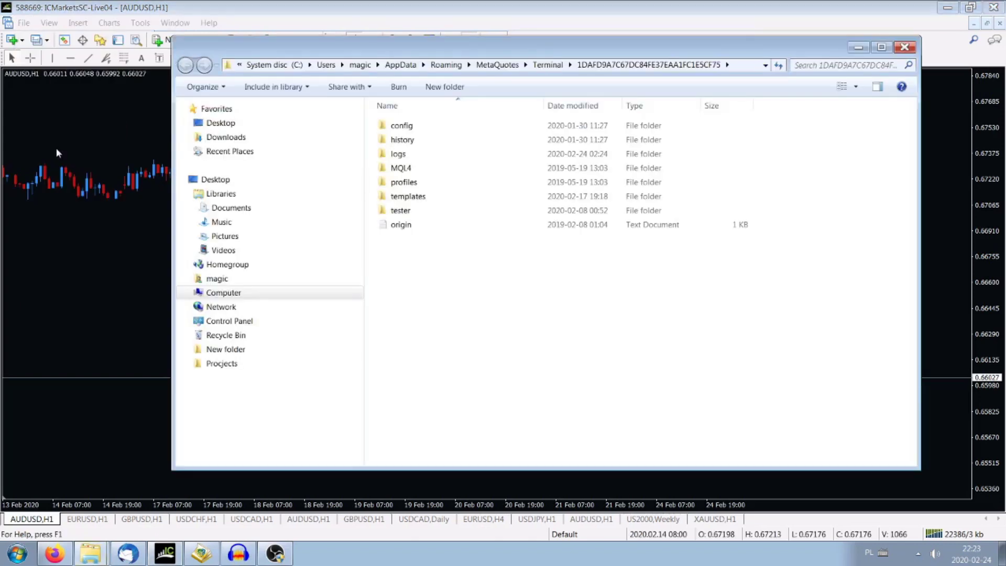
{"action": "double_click", "coordinate": [392, 169]}
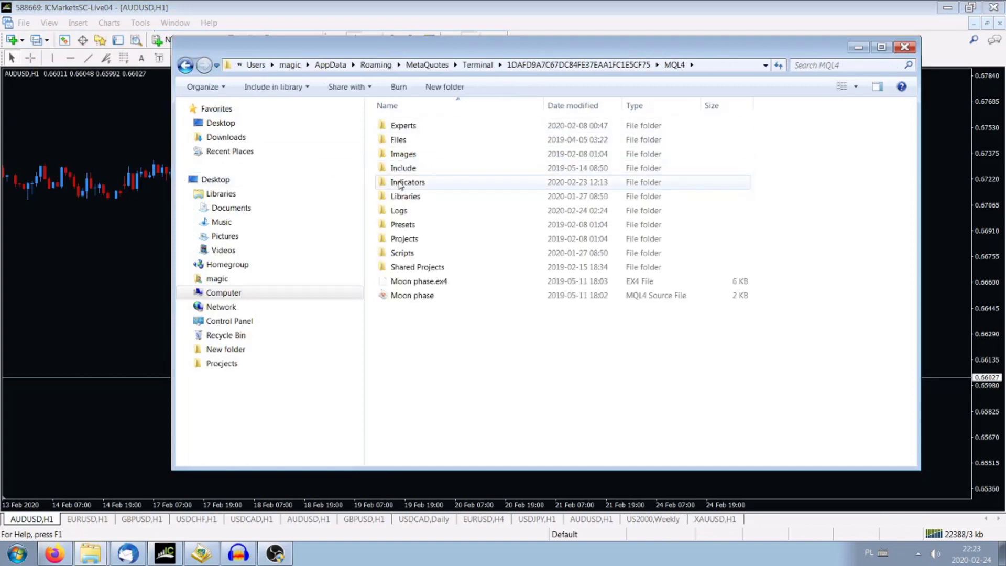
{"action": "double_click", "coordinate": [400, 182]}
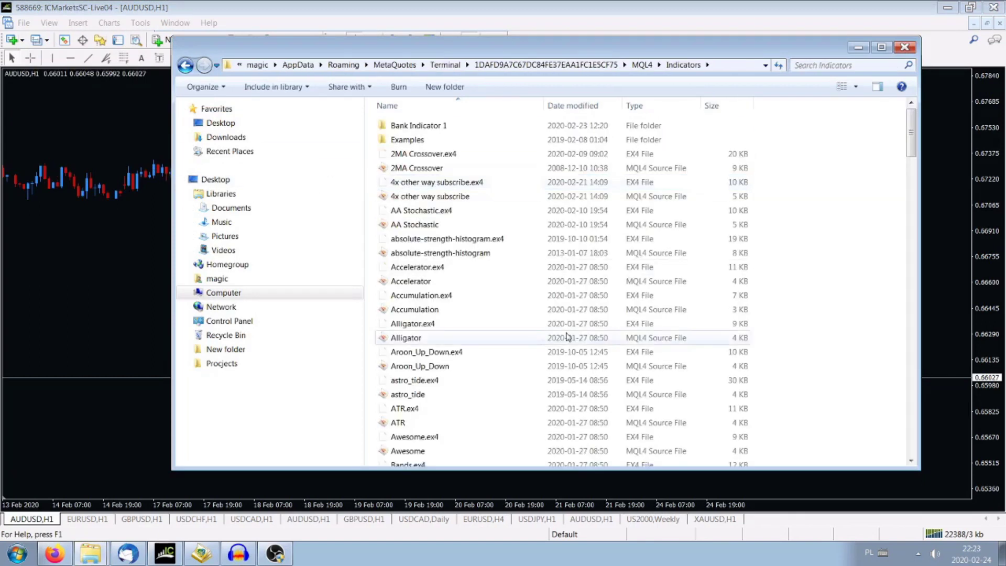
{"action": "left_click_drag", "start_coordinate": [514, 50], "coordinate": [609, 26]}
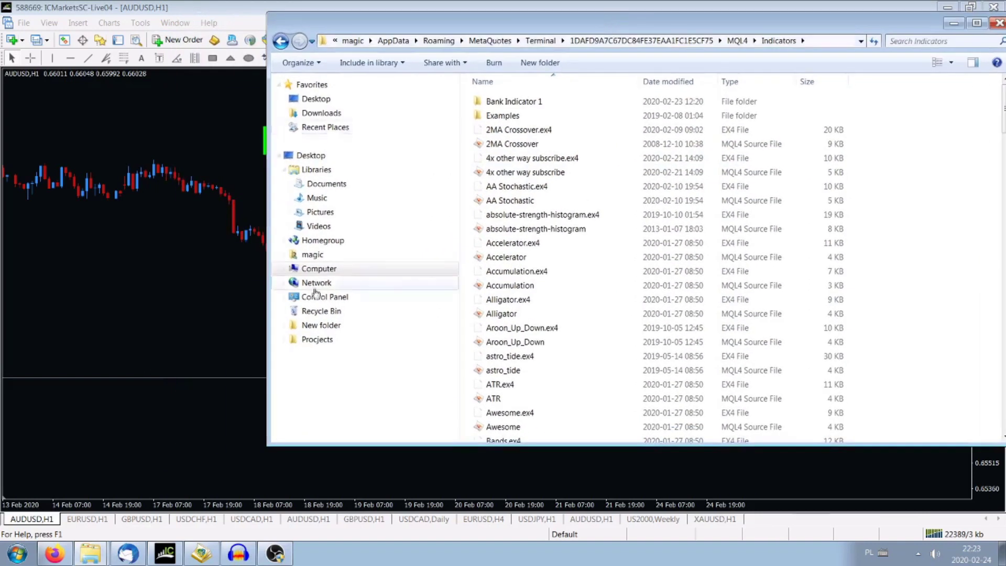
{"action": "left_click", "coordinate": [94, 557]}
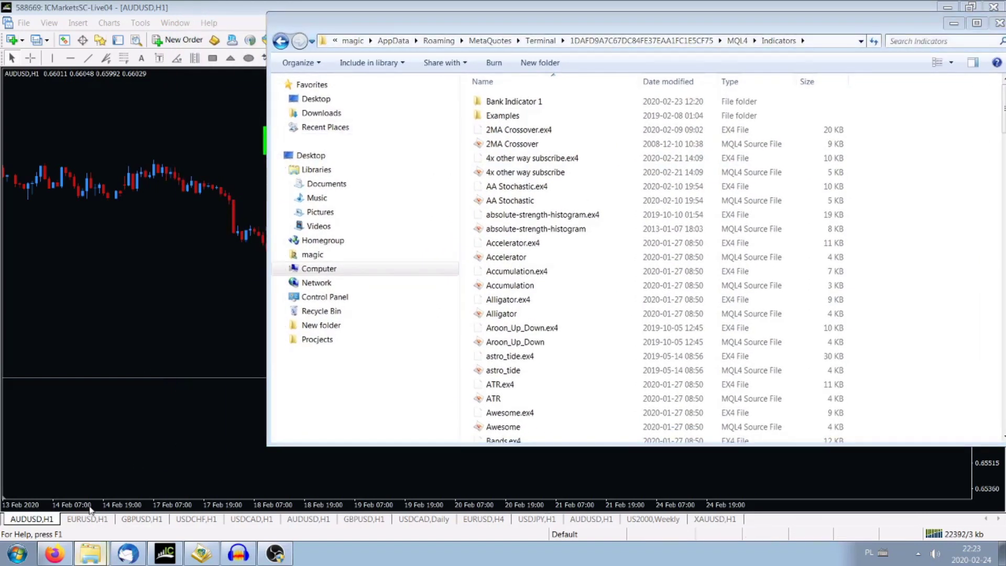
Cut Brooky_Psar_Levels from Temp indicators and paste it into MQL4\Indicators.
{"action": "left_click_drag", "start_coordinate": [502, 31], "coordinate": [438, 205]}
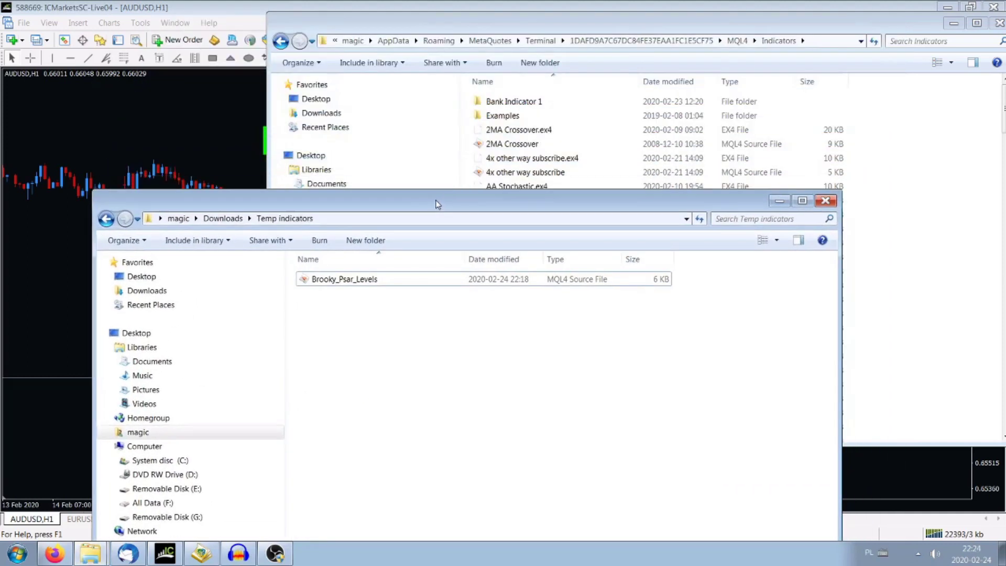
{"action": "right_click", "coordinate": [324, 285]}
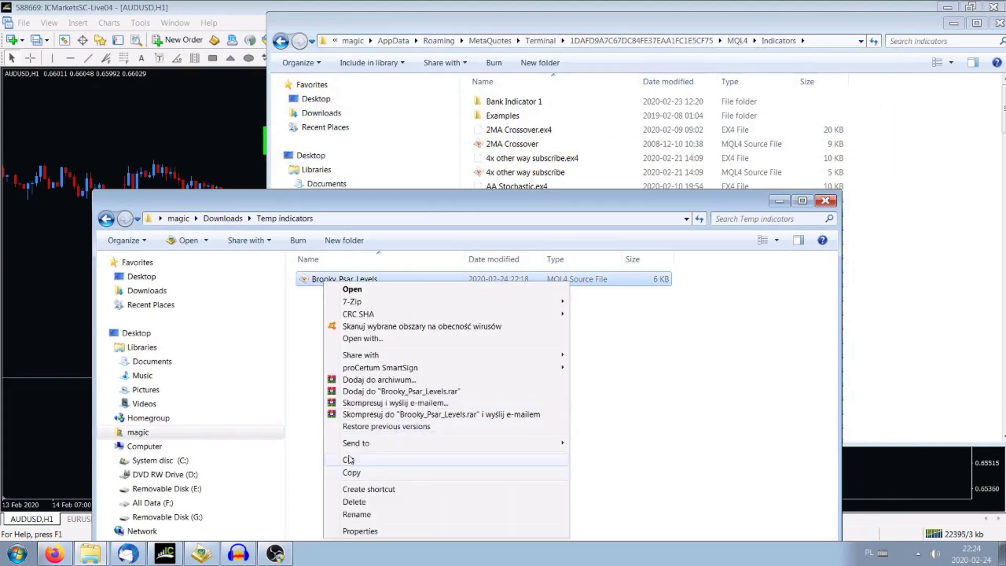
{"action": "left_click", "coordinate": [693, 397]}
{"action": "left_click", "coordinate": [341, 278]}
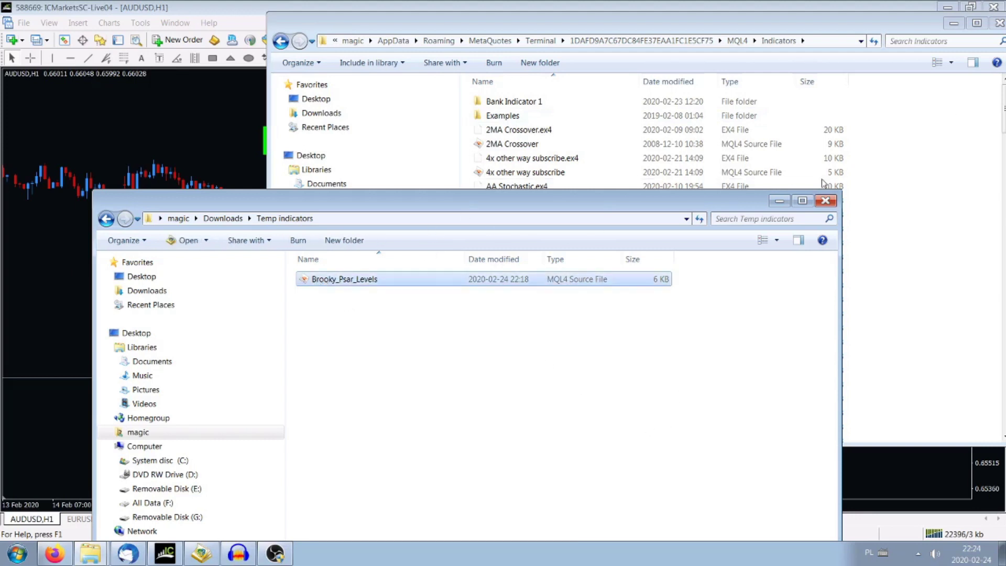
{"action": "left_click", "coordinate": [915, 172]}
{"action": "key", "text": "ctrl+v"}
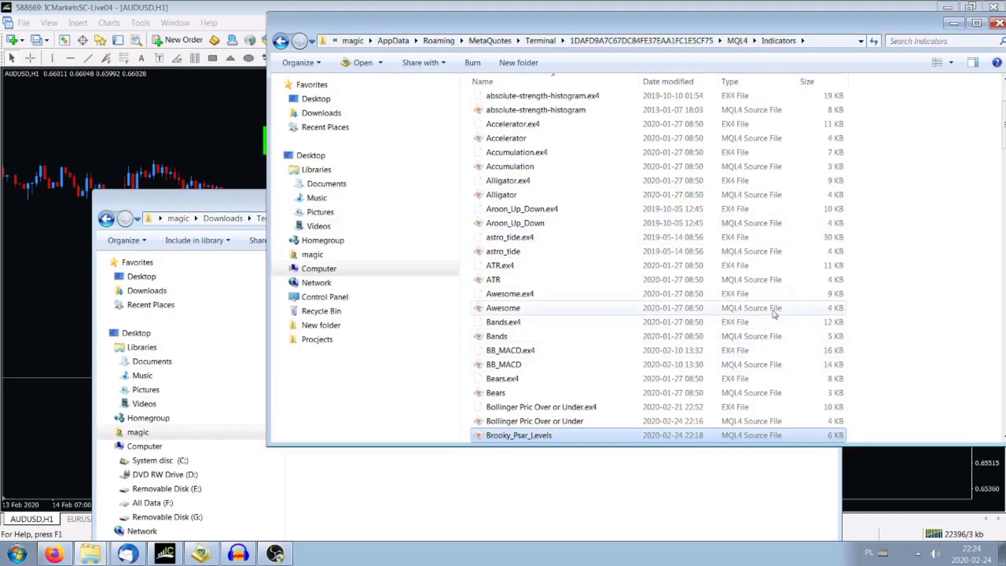
Confirm Temp indicators is now empty and minimize both Explorer windows.
{"action": "scroll", "coordinate": [561, 252], "scroll_direction": "down", "scroll_amount": 2}
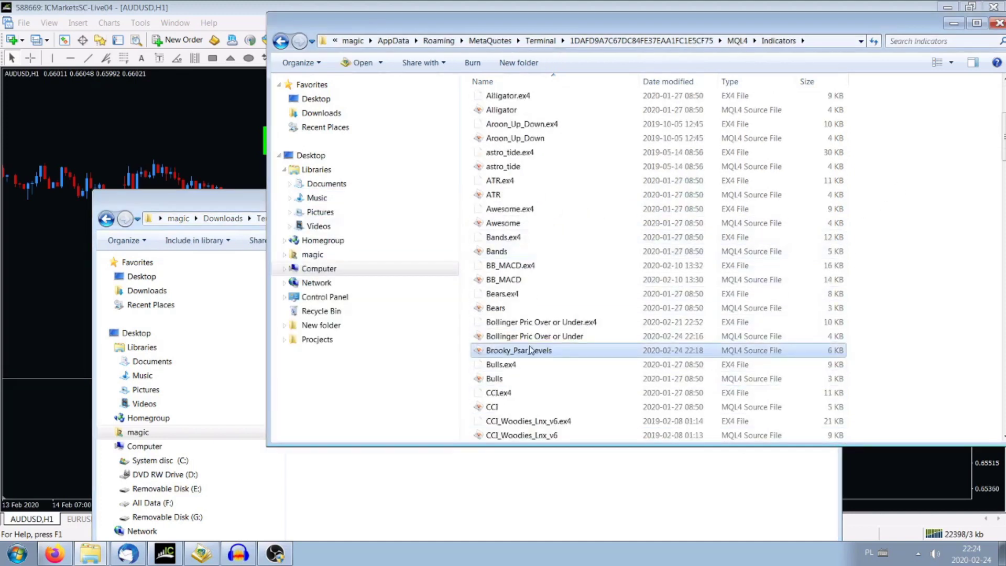
{"action": "left_click", "coordinate": [211, 202]}
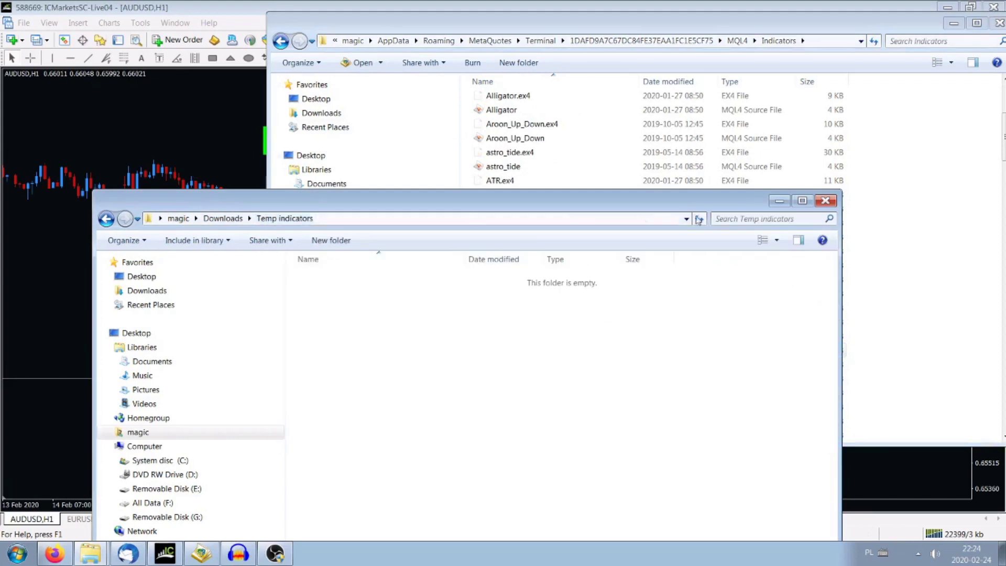
{"action": "left_click", "coordinate": [777, 202]}
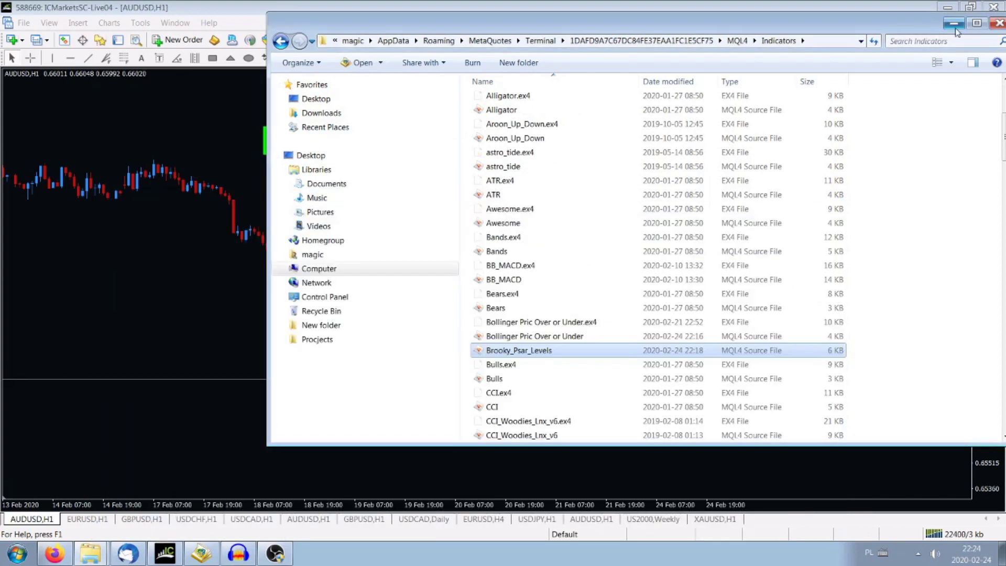
{"action": "left_click", "coordinate": [953, 24]}
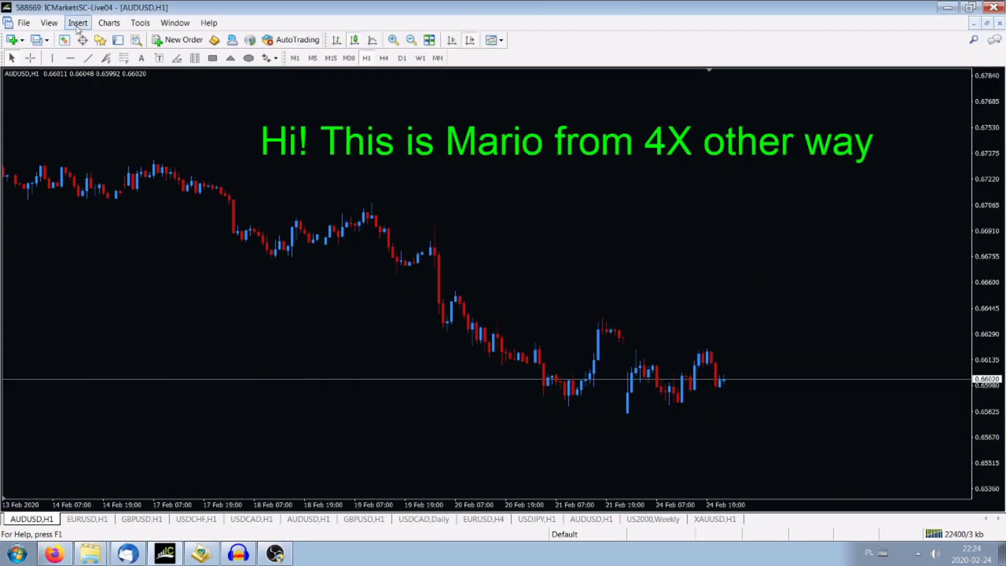
{"action": "left_click", "coordinate": [101, 41]}
Refresh the Navigator's indicator list and start attaching the newly listed Brooky_Psar_Levels.
{"action": "left_click_drag", "start_coordinate": [192, 200], "coordinate": [193, 253]}
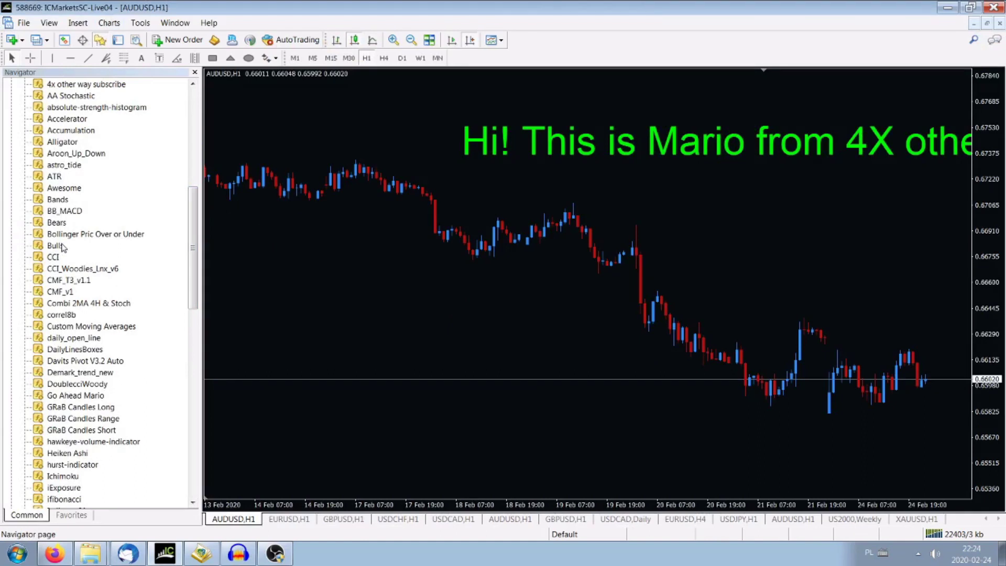
{"action": "right_click", "coordinate": [97, 212]}
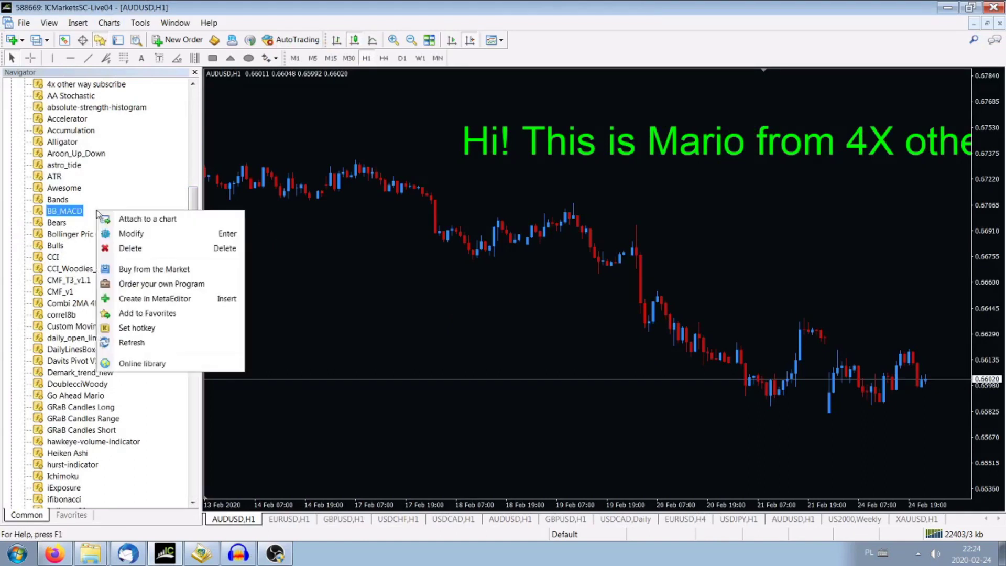
{"action": "left_click", "coordinate": [127, 343]}
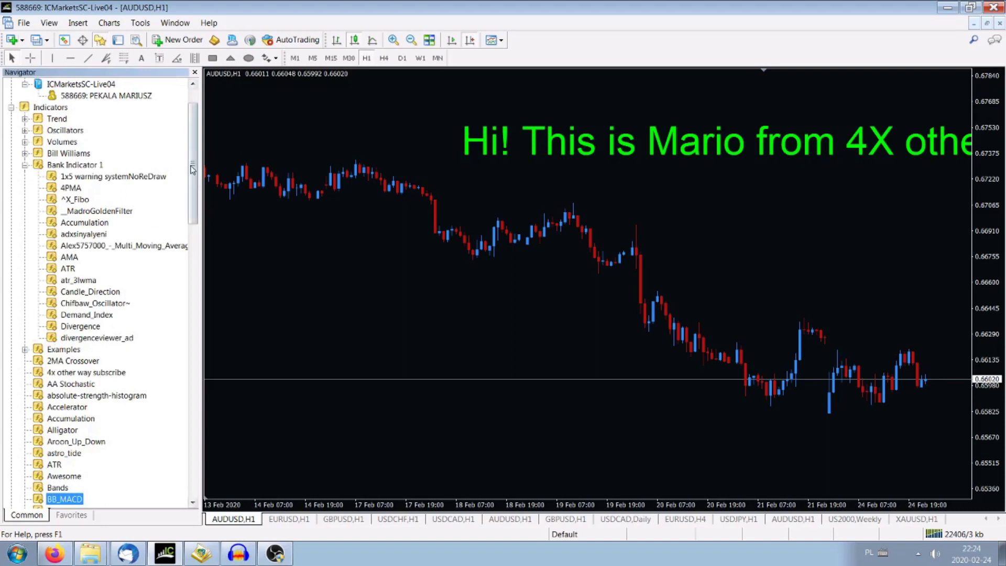
{"action": "left_click_drag", "start_coordinate": [192, 168], "coordinate": [195, 191]}
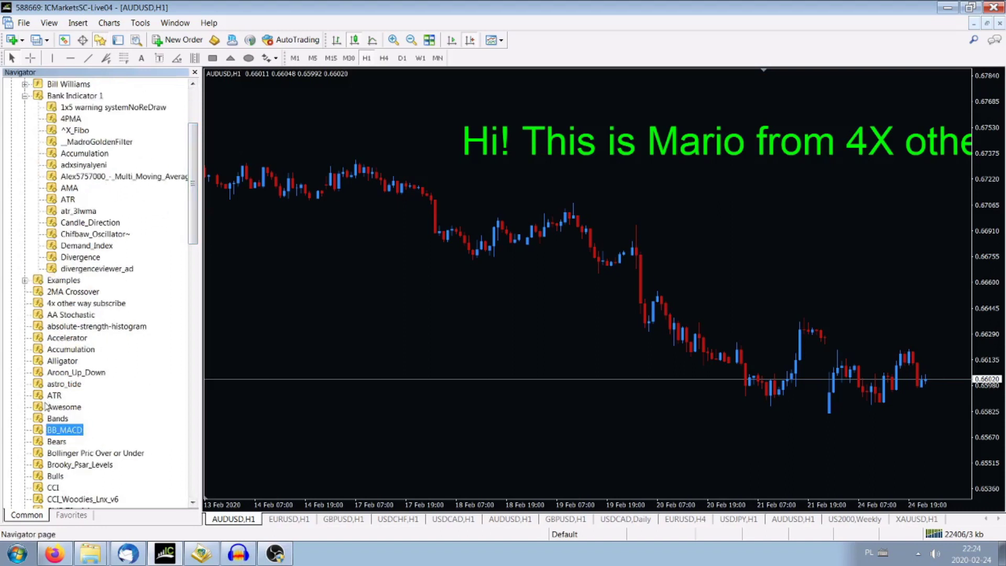
{"action": "double_click", "coordinate": [81, 465]}
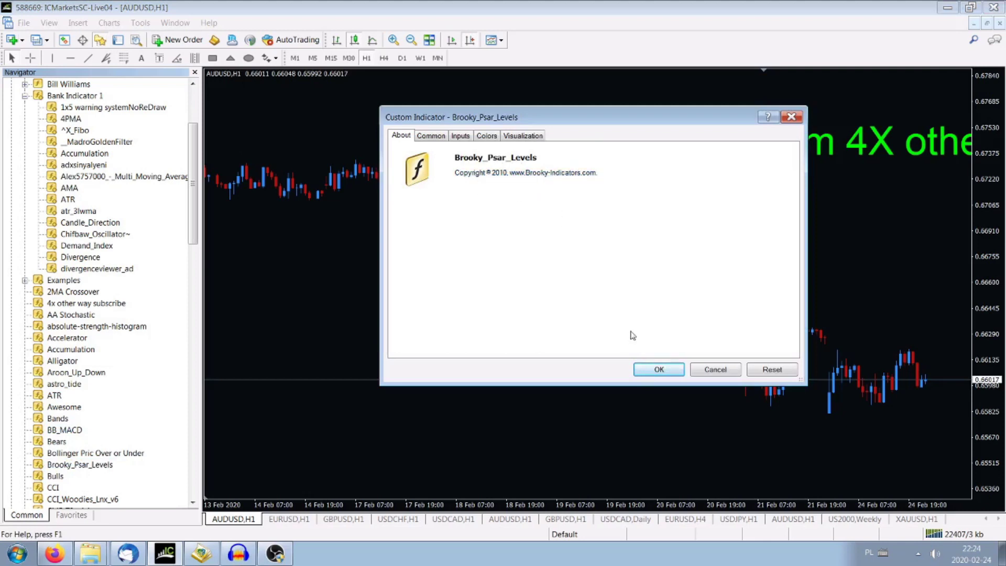
Confirm the Custom Indicator dialog so Brooky_Psar_Levels draws orange and blue levels on AUDUSD H1.
{"action": "left_click", "coordinate": [659, 370]}
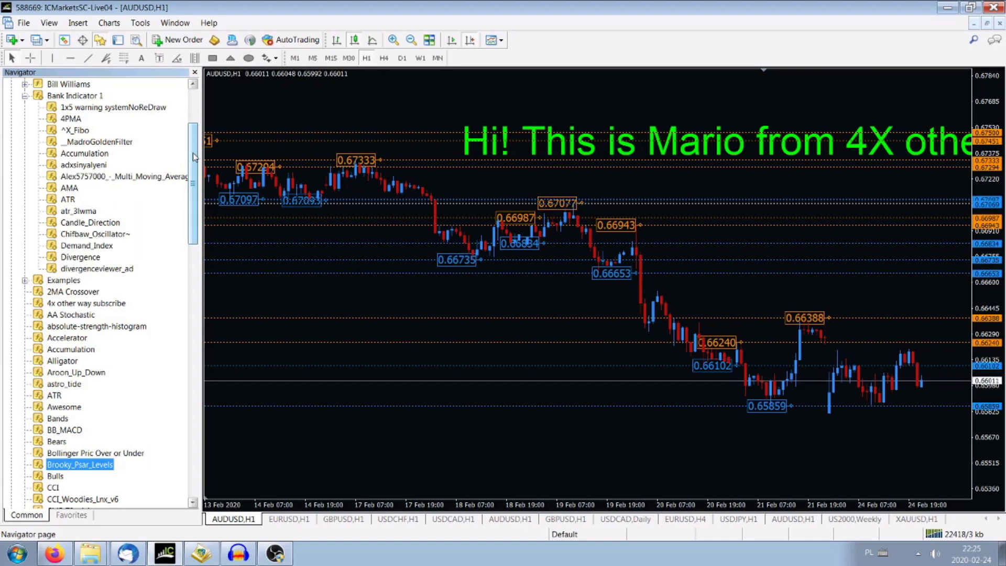
{"action": "scroll", "coordinate": [73, 325], "scroll_direction": "down", "scroll_amount": 3}
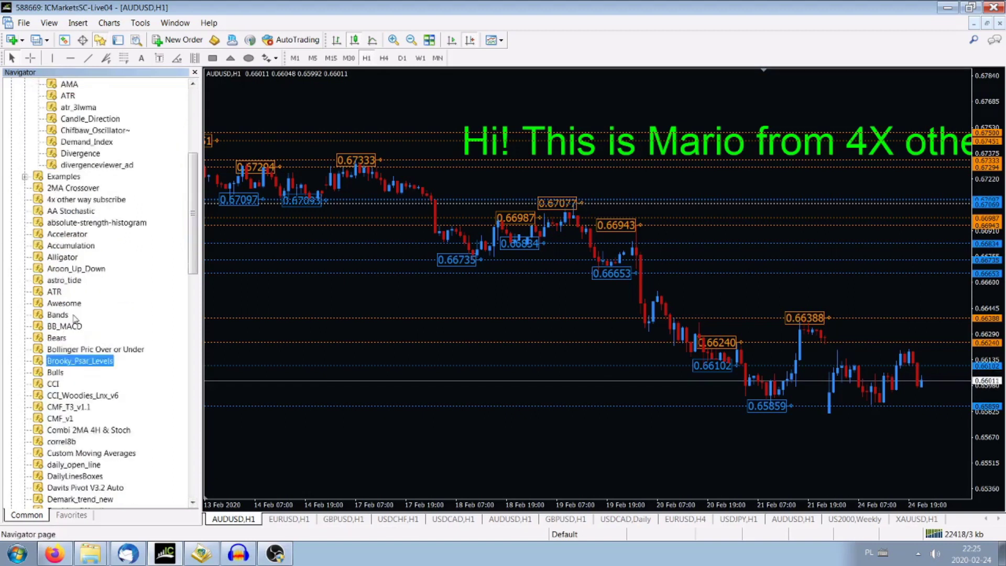
{"action": "scroll", "coordinate": [75, 318], "scroll_direction": "down", "scroll_amount": 1}
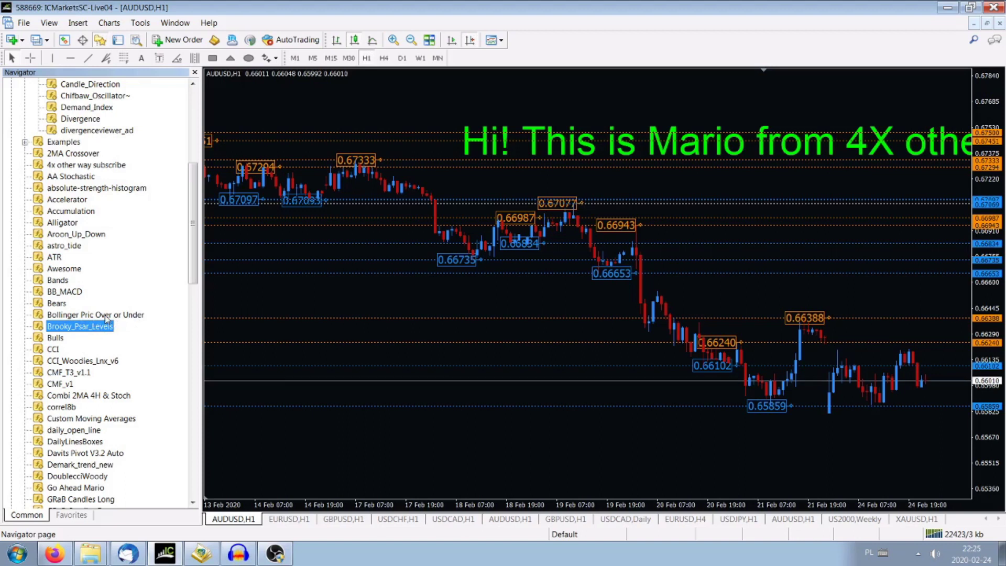
Launch MetaEditor (F4) and bring up its Open dialog on the MQL4 Indicators folder.
{"action": "left_click", "coordinate": [214, 41]}
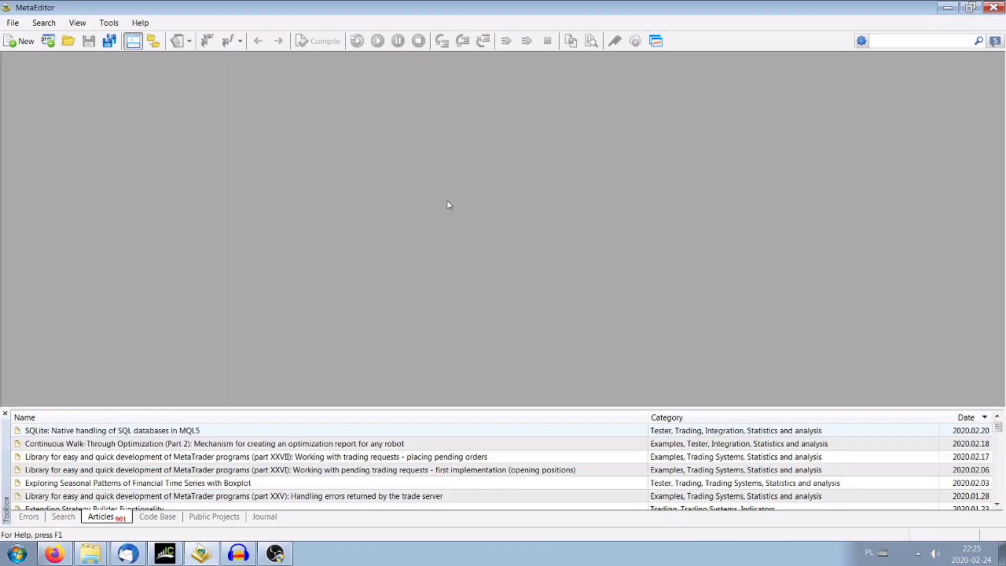
{"action": "left_click", "coordinate": [68, 41]}
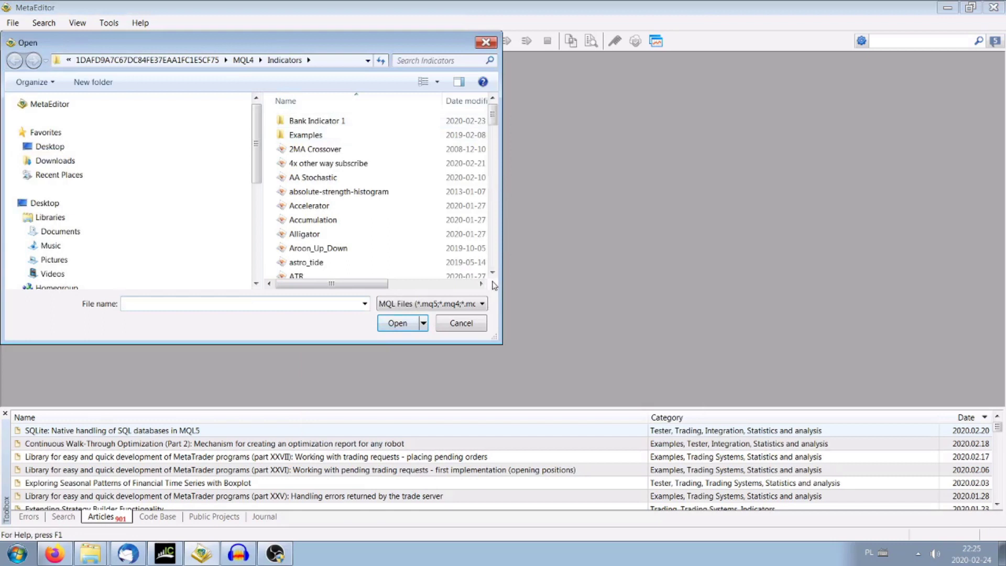
Open Bollinger Pric Over or Under.mq4 from the Indicators folder and return to its header.
{"action": "left_click_drag", "start_coordinate": [501, 197], "coordinate": [696, 199]}
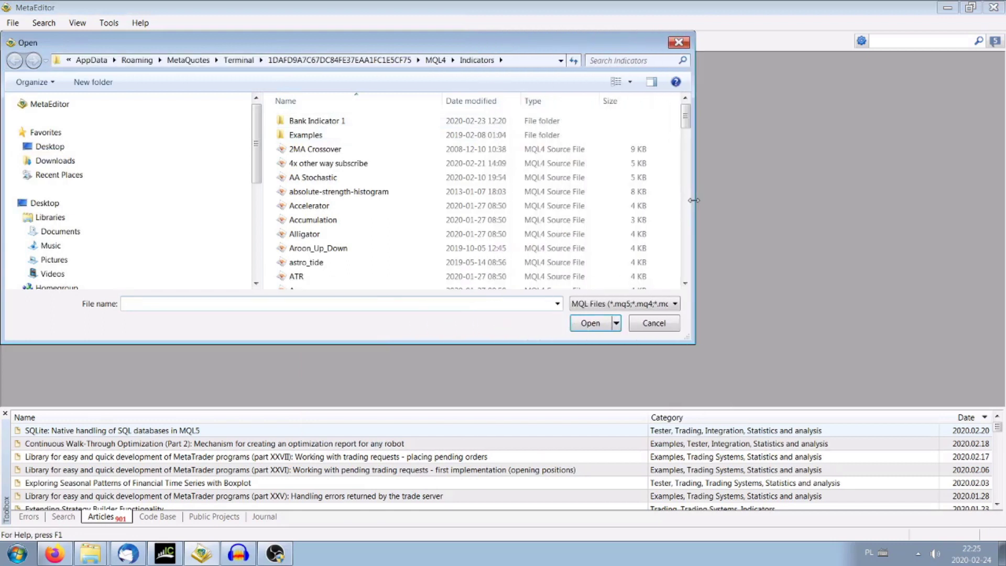
{"action": "left_click", "coordinate": [686, 284]}
{"action": "left_click", "coordinate": [686, 284]}
{"action": "left_click", "coordinate": [685, 284]}
{"action": "left_click", "coordinate": [686, 283]}
{"action": "left_click", "coordinate": [686, 283]}
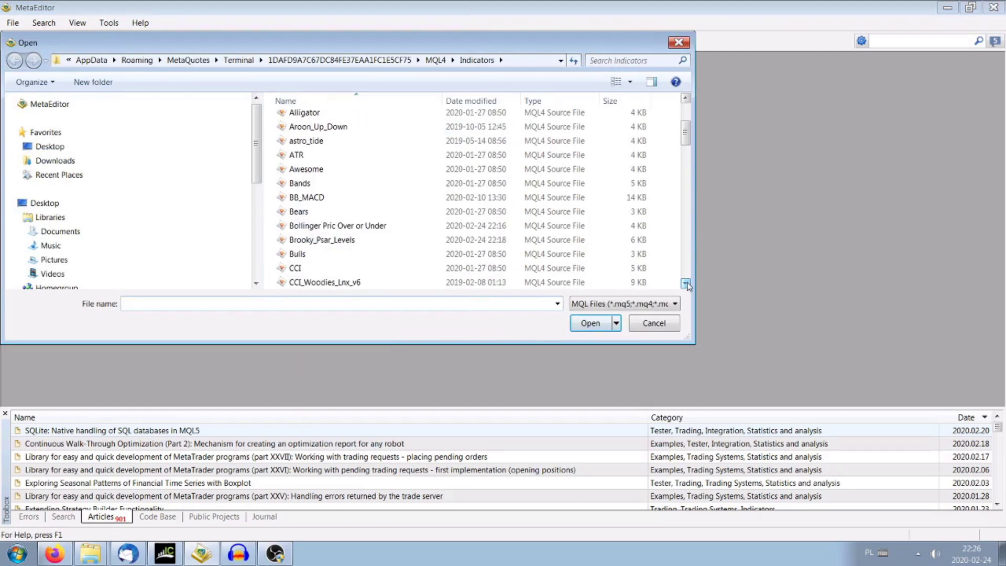
{"action": "left_click", "coordinate": [347, 229]}
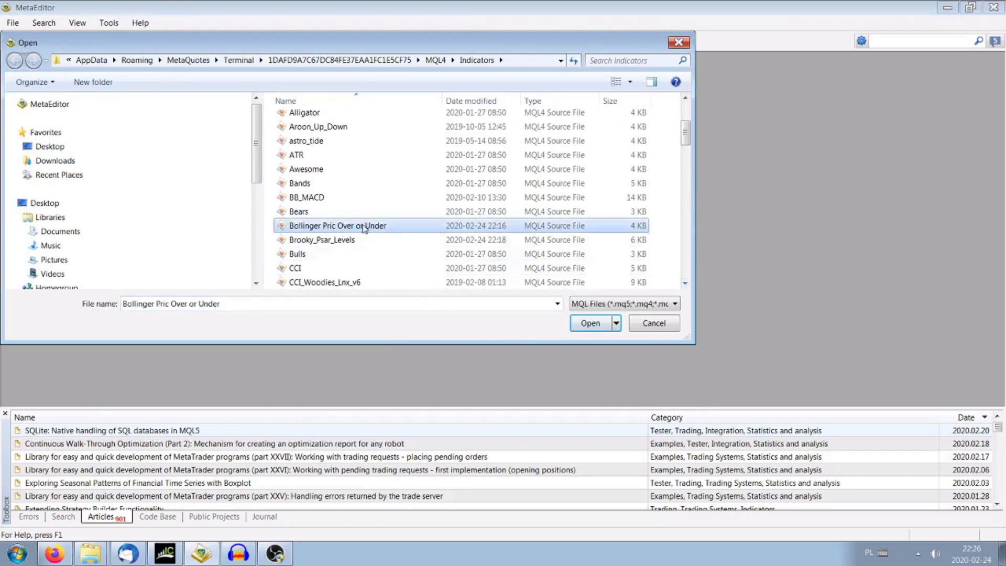
{"action": "left_click", "coordinate": [589, 325]}
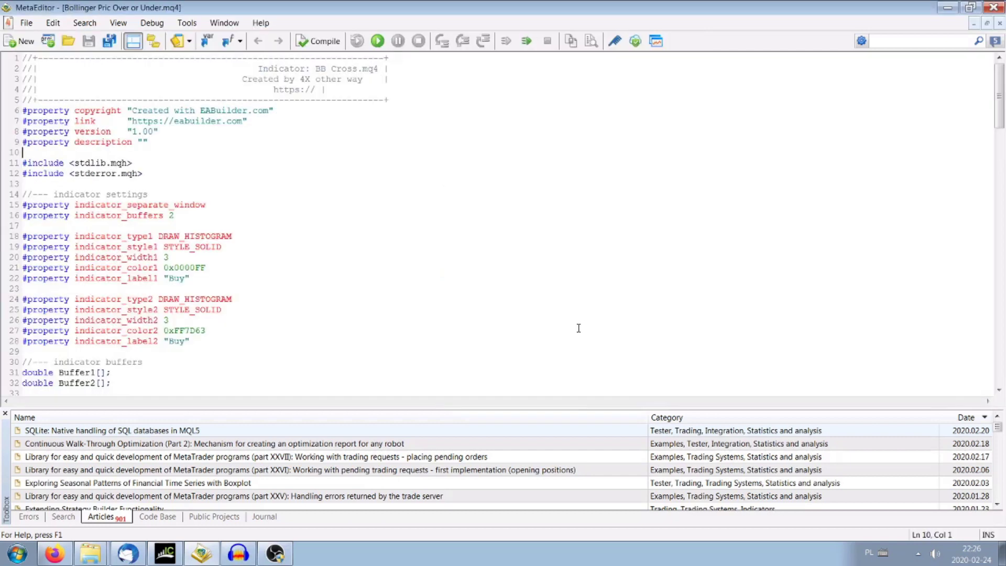
{"action": "scroll", "coordinate": [516, 210], "scroll_direction": "down", "scroll_amount": 12}
{"action": "scroll", "coordinate": [513, 213], "scroll_direction": "down", "scroll_amount": 18}
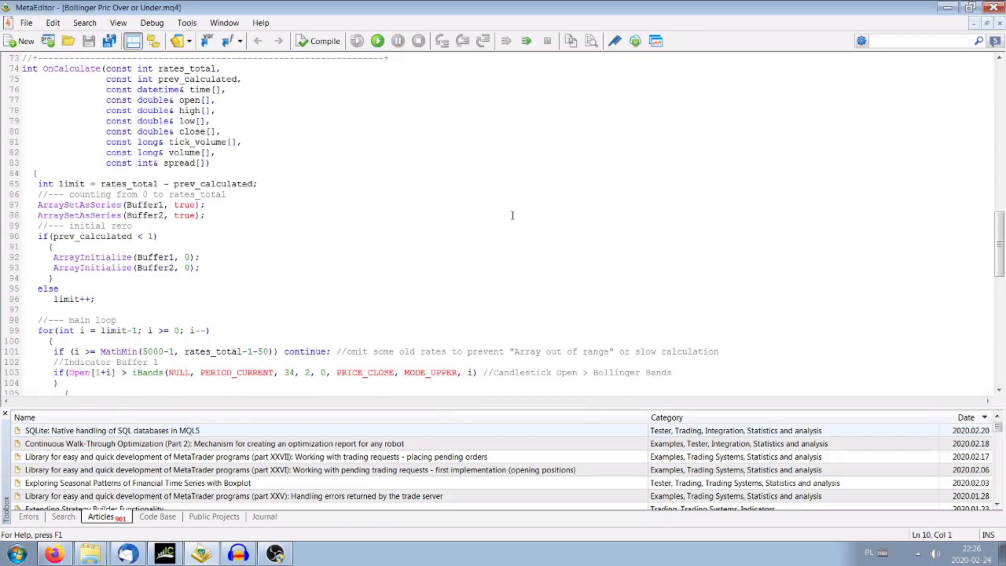
{"action": "scroll", "coordinate": [514, 218], "scroll_direction": "up", "scroll_amount": 20}
{"action": "scroll", "coordinate": [517, 222], "scroll_direction": "up", "scroll_amount": 10}
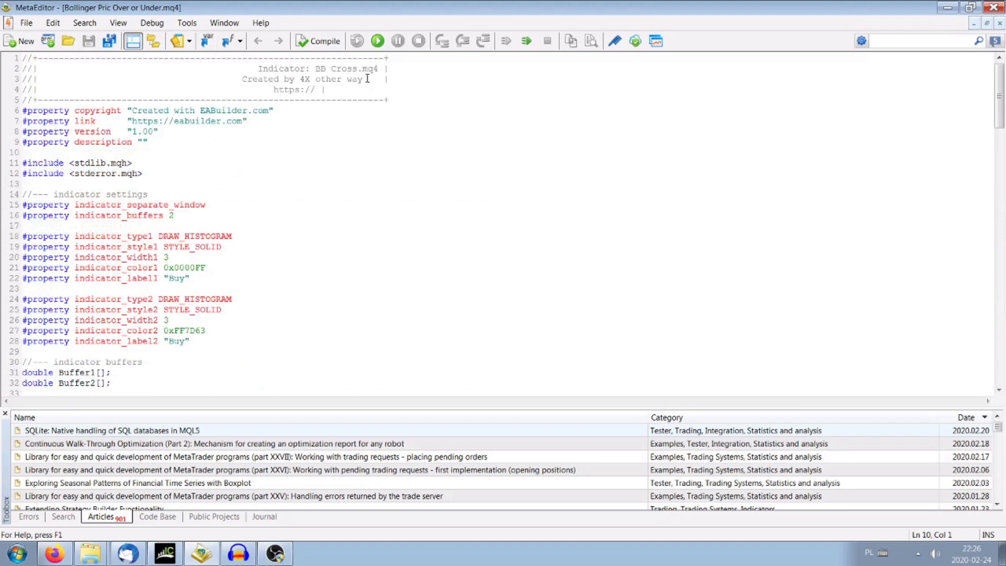
{"action": "left_click_drag", "start_coordinate": [368, 81], "coordinate": [315, 81]}
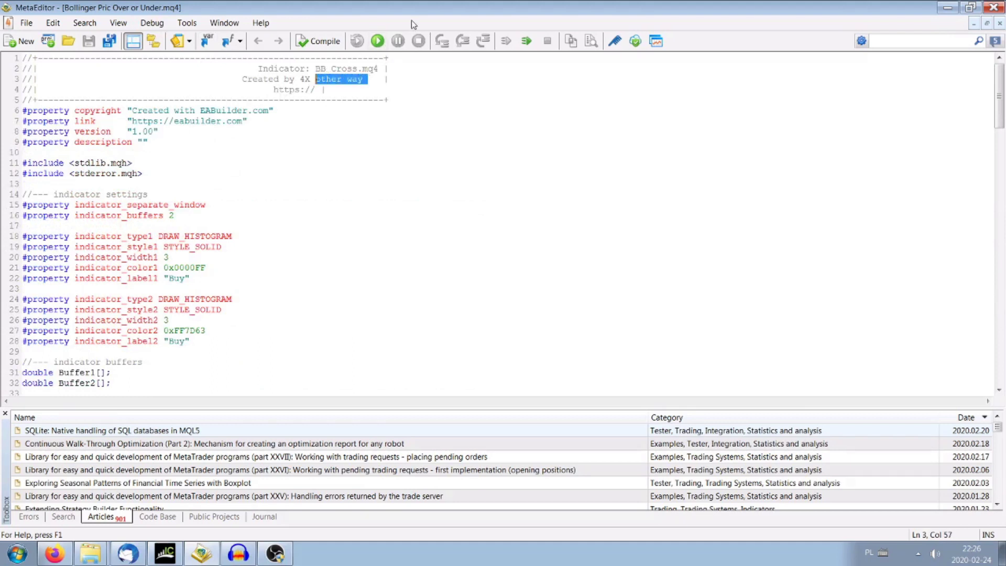
{"action": "type", "text": "OTHE"}
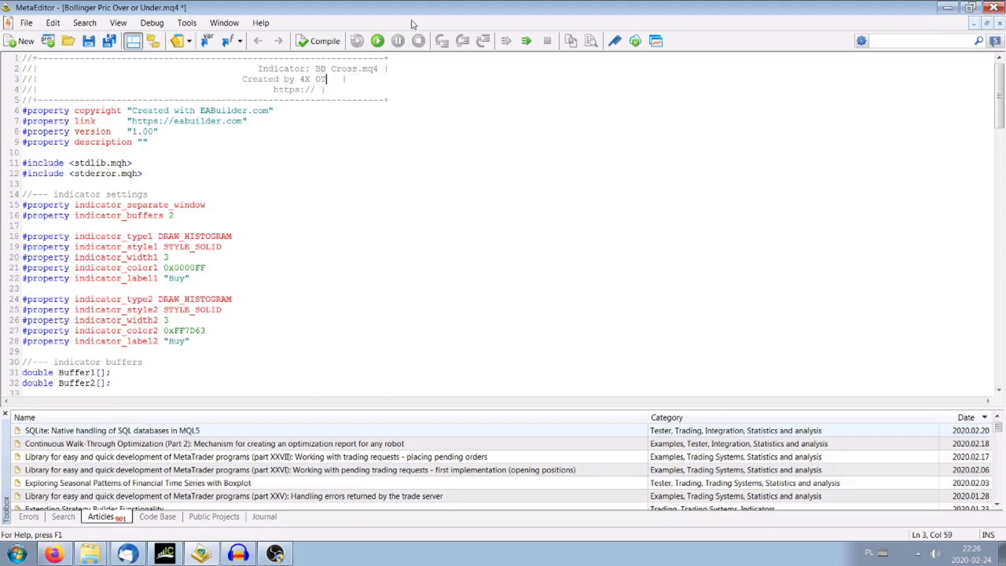
{"action": "type", "text": "R WAY"}
{"action": "left_click", "coordinate": [316, 90]}
{"action": "type", "text": "J"}
{"action": "key", "text": "BackSpace"}
{"action": "type", "text": "jasperhealer.com"}
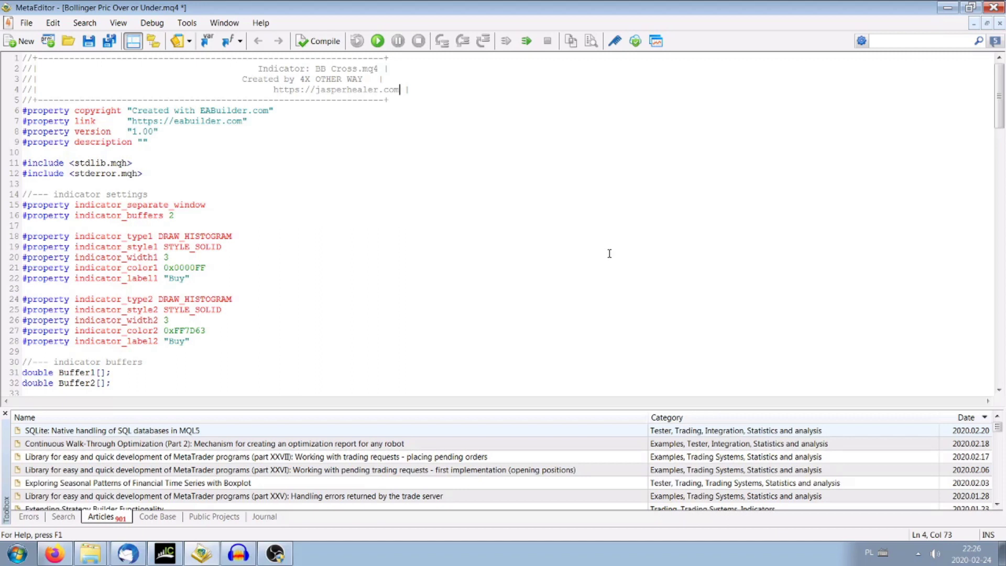
Save Bollinger Pric Over or Under.mq4 and compile it, confirming 0 errors and 0 warnings.
{"action": "left_click", "coordinate": [27, 23]}
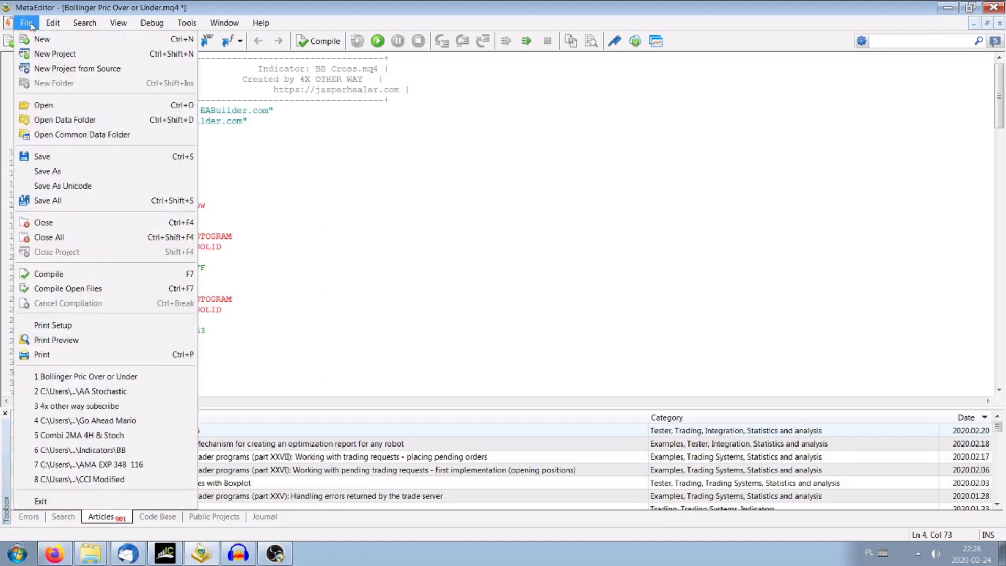
{"action": "left_click", "coordinate": [60, 158]}
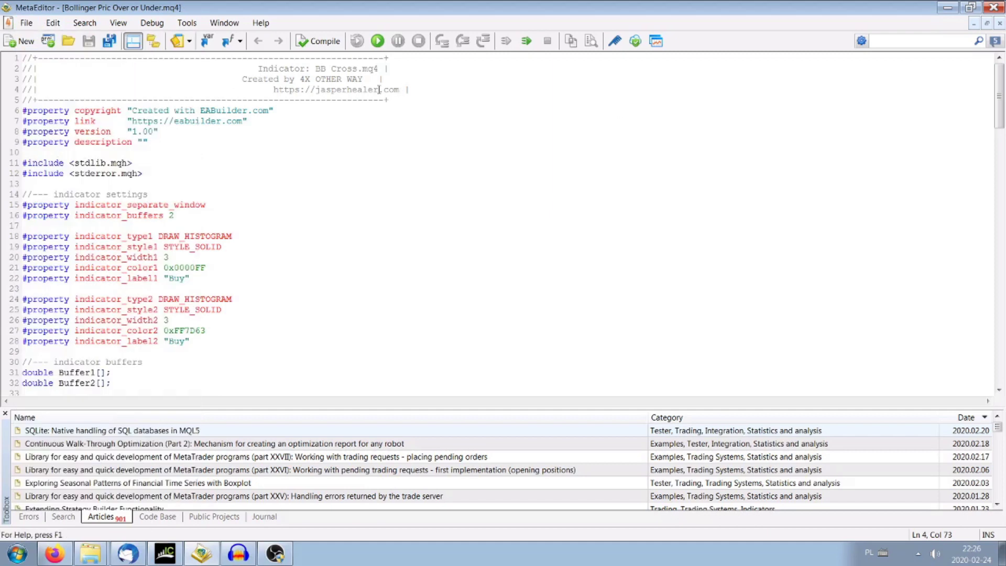
{"action": "left_click", "coordinate": [318, 40]}
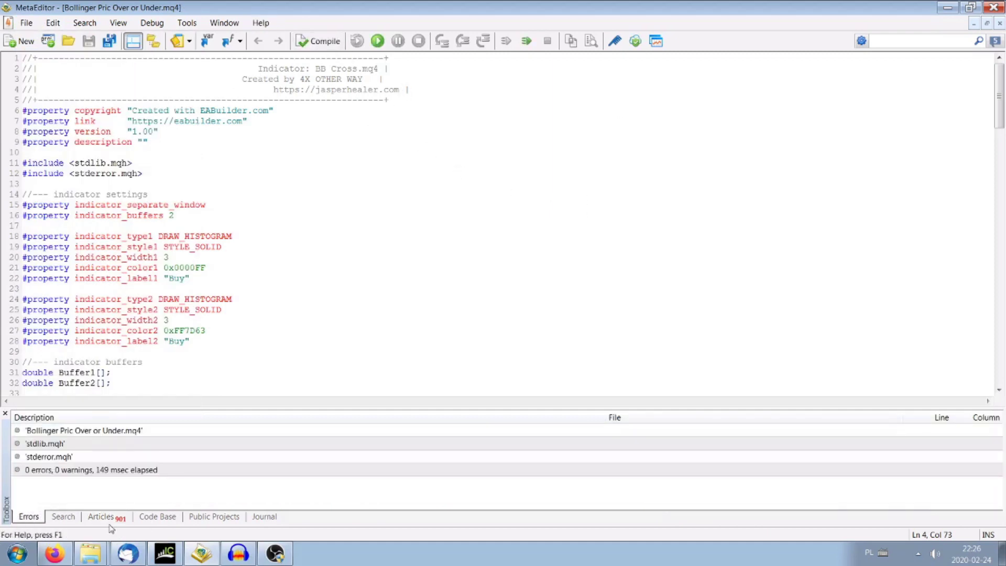
{"action": "scroll", "coordinate": [311, 275], "scroll_direction": "down", "scroll_amount": 3}
{"action": "scroll", "coordinate": [312, 274], "scroll_direction": "up", "scroll_amount": 3}
Minimize MetaEditor and delete Brooky_Psar_Levels from the AUDUSD H1 chart's Indicators List.
{"action": "left_click", "coordinate": [945, 10]}
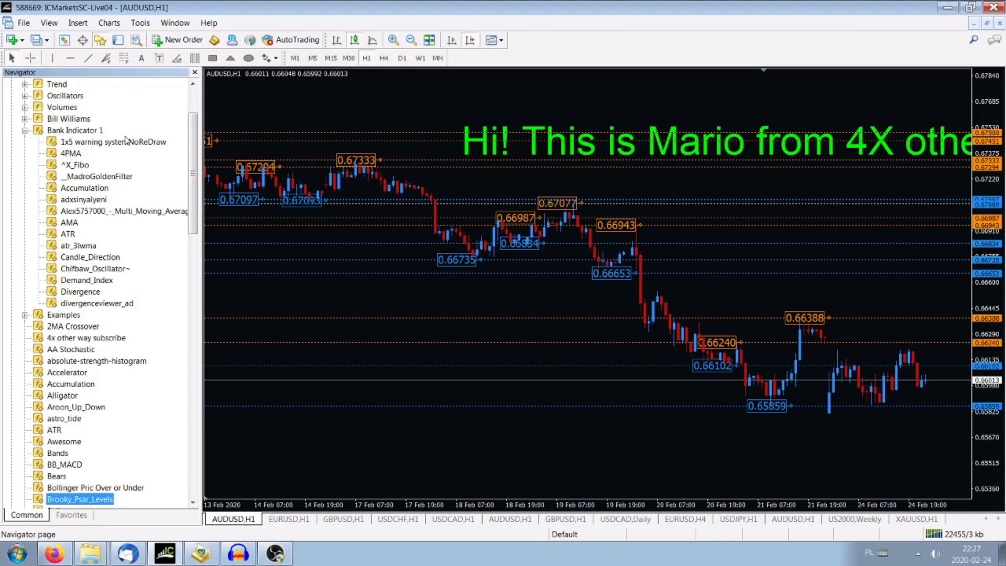
{"action": "right_click", "coordinate": [362, 268]}
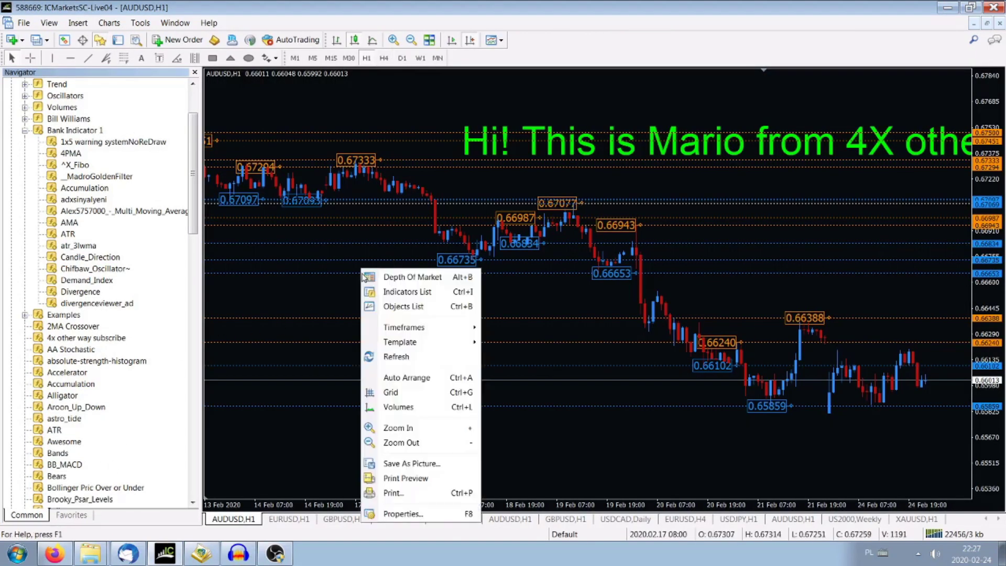
{"action": "left_click", "coordinate": [424, 292]}
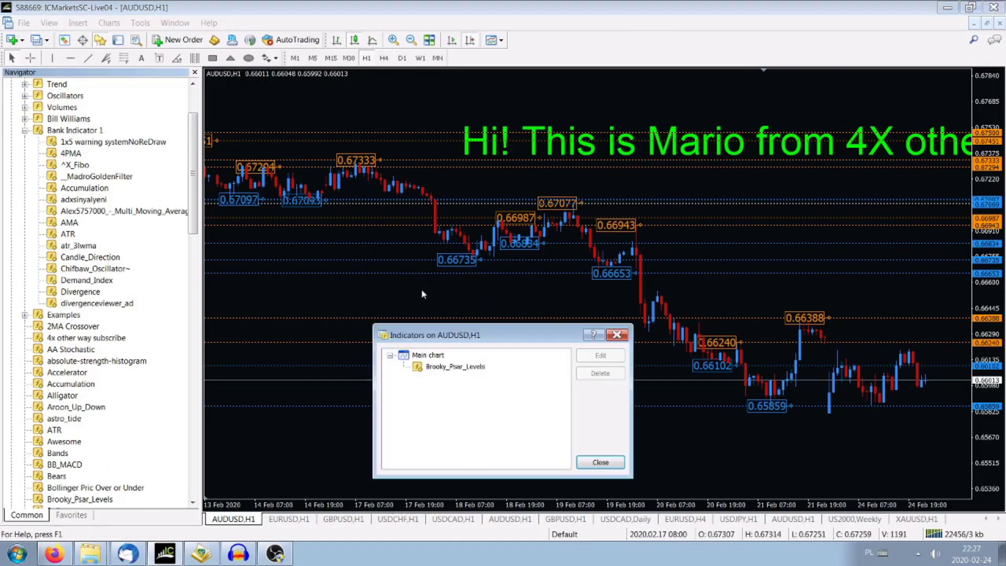
{"action": "left_click", "coordinate": [471, 369]}
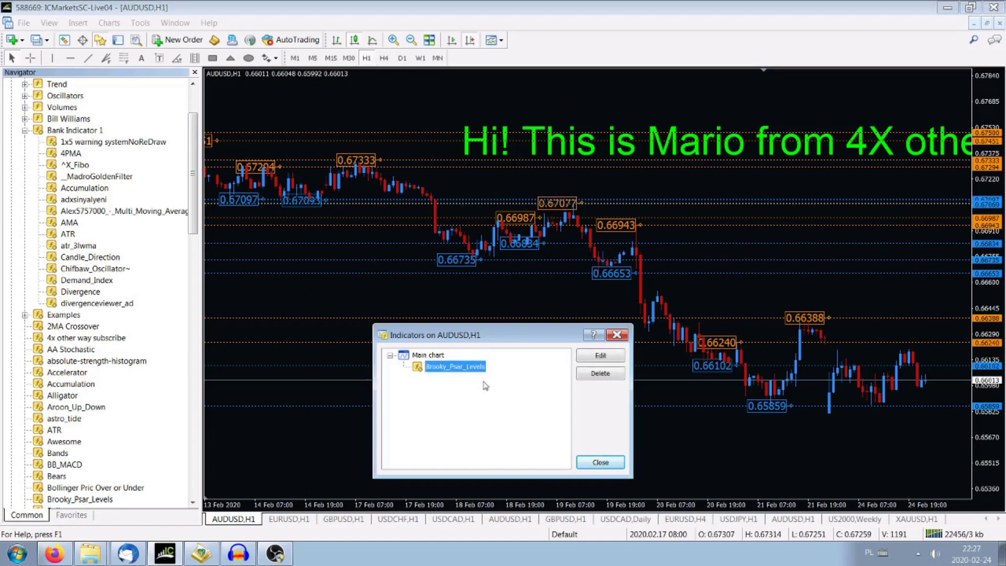
{"action": "left_click", "coordinate": [600, 373]}
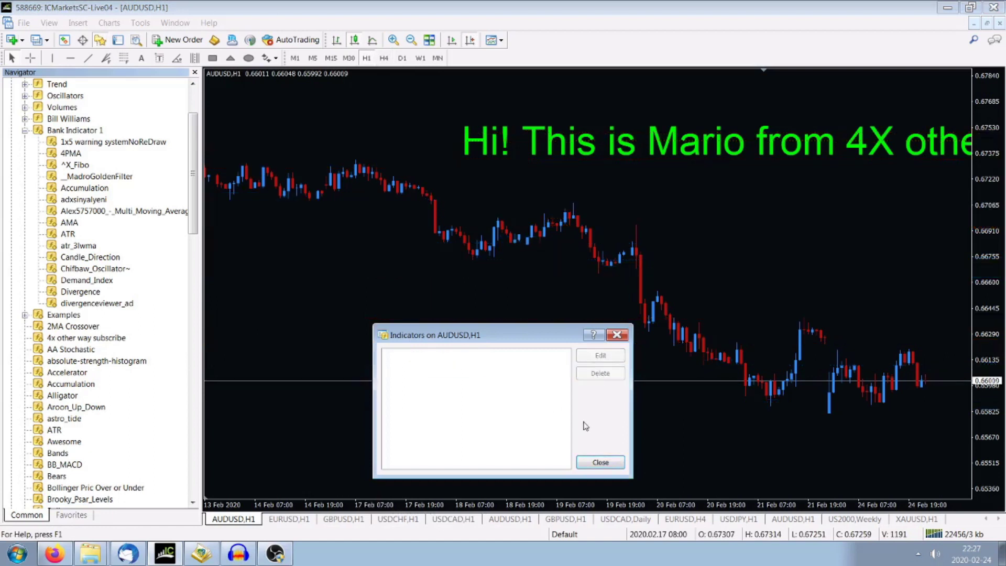
{"action": "left_click", "coordinate": [600, 463]}
{"action": "scroll", "coordinate": [60, 376], "scroll_direction": "left", "scroll_amount": 3}
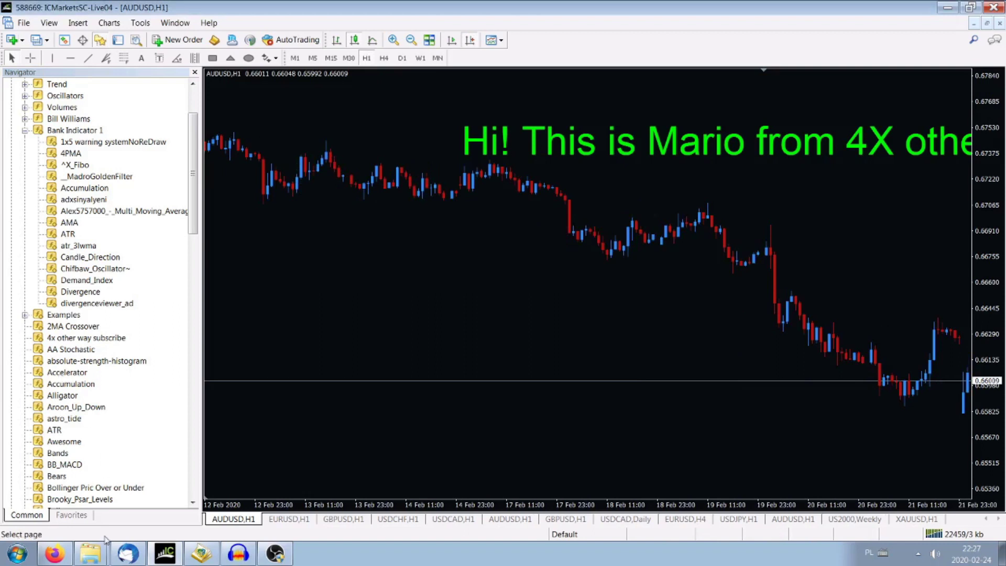
Attach Bollinger Pric Over or Under to the AUDUSD H1 chart and scroll back to late January.
{"action": "double_click", "coordinate": [97, 488]}
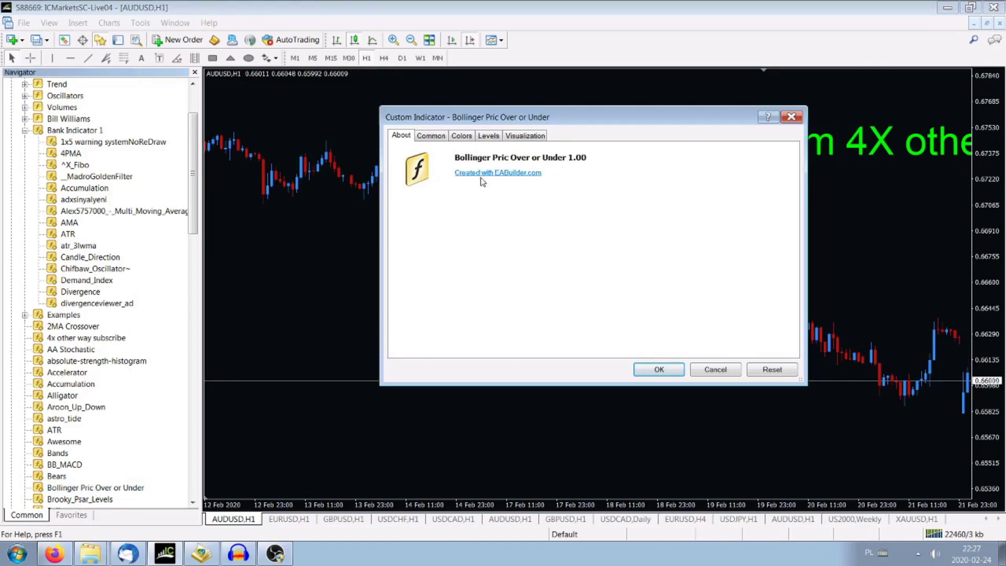
{"action": "left_click", "coordinate": [659, 370]}
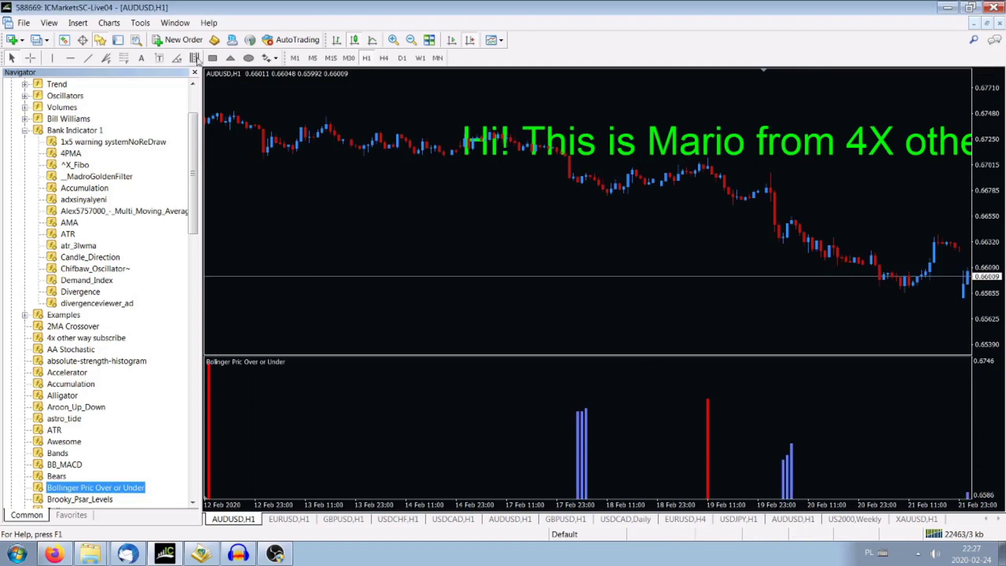
{"action": "left_click", "coordinate": [195, 72]}
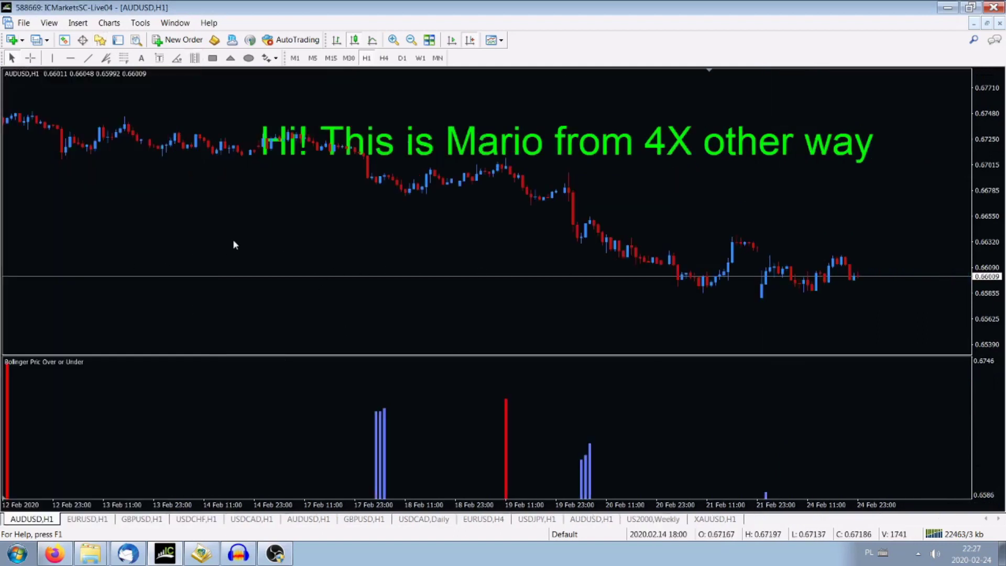
{"action": "left_click_drag", "start_coordinate": [234, 245], "coordinate": [544, 236]}
{"action": "left_click_drag", "start_coordinate": [220, 238], "coordinate": [508, 232]}
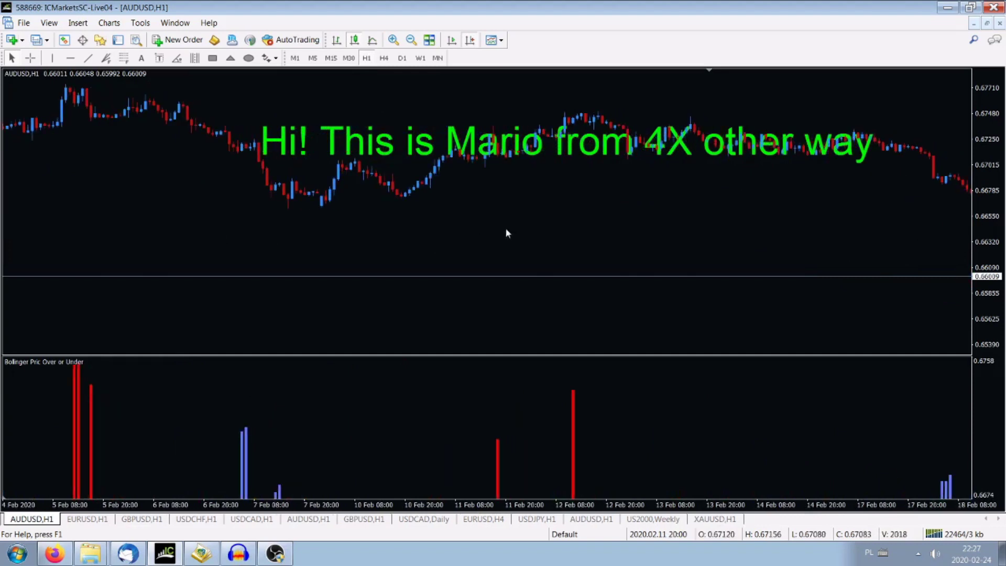
{"action": "left_click_drag", "start_coordinate": [267, 250], "coordinate": [548, 218]}
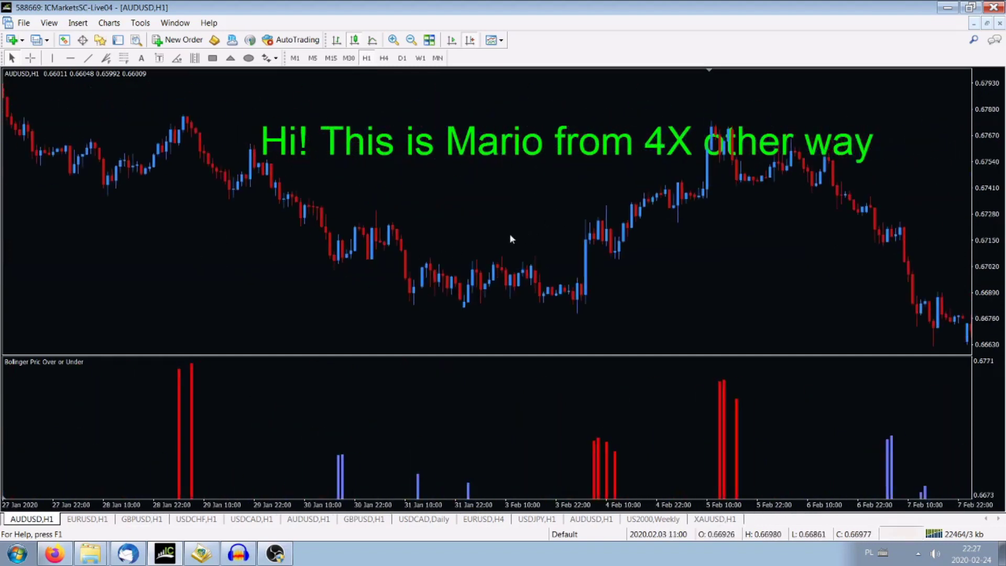